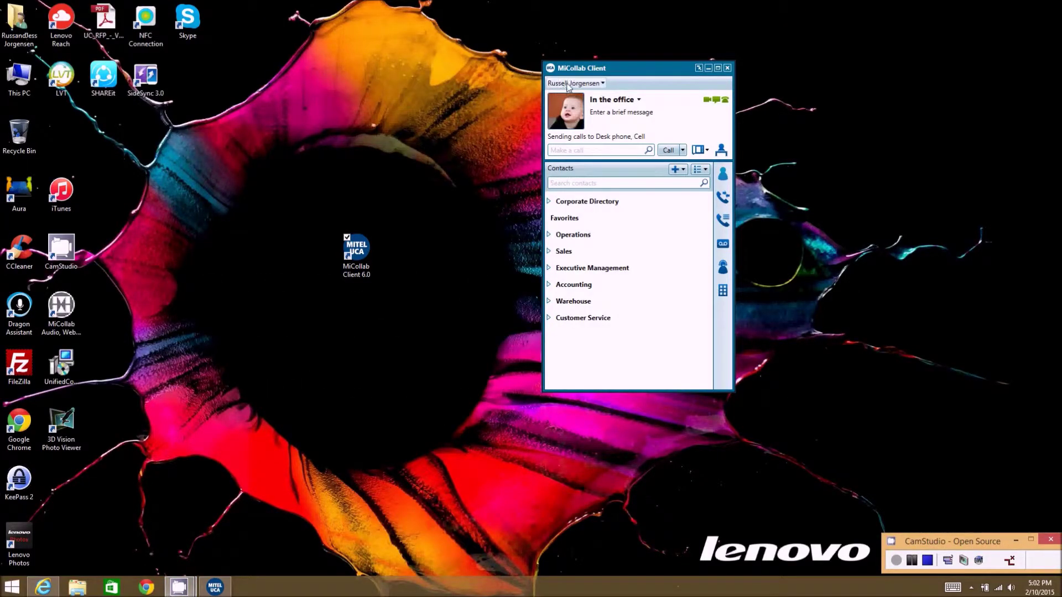
# - Open the status manager and move its window beside the main client window
pyautogui.click(568, 84)
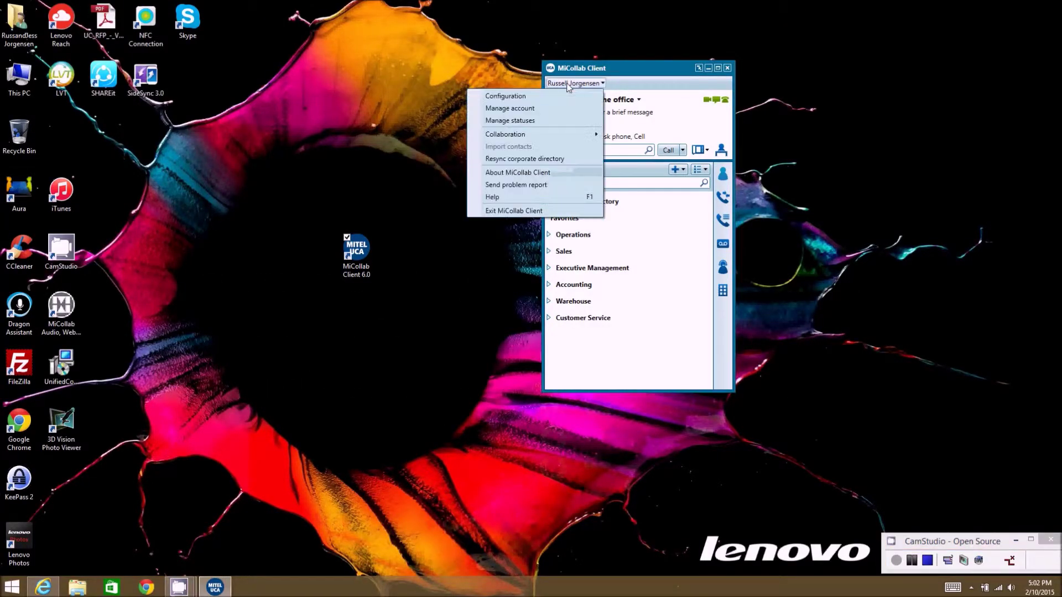
pyautogui.click(523, 122)
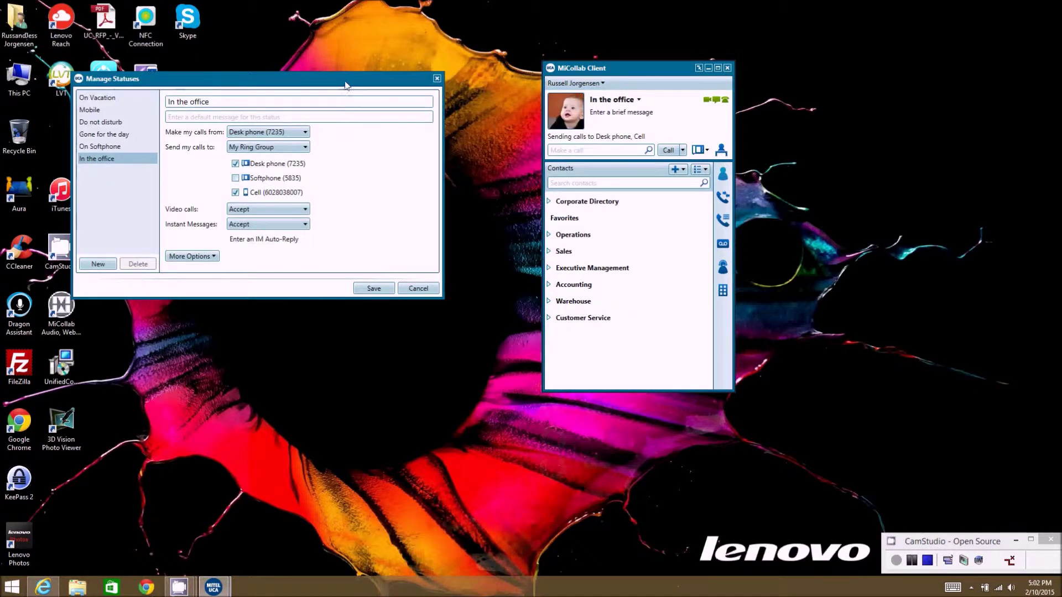
pyautogui.moveTo(359, 83); pyautogui.dragTo(459, 83)
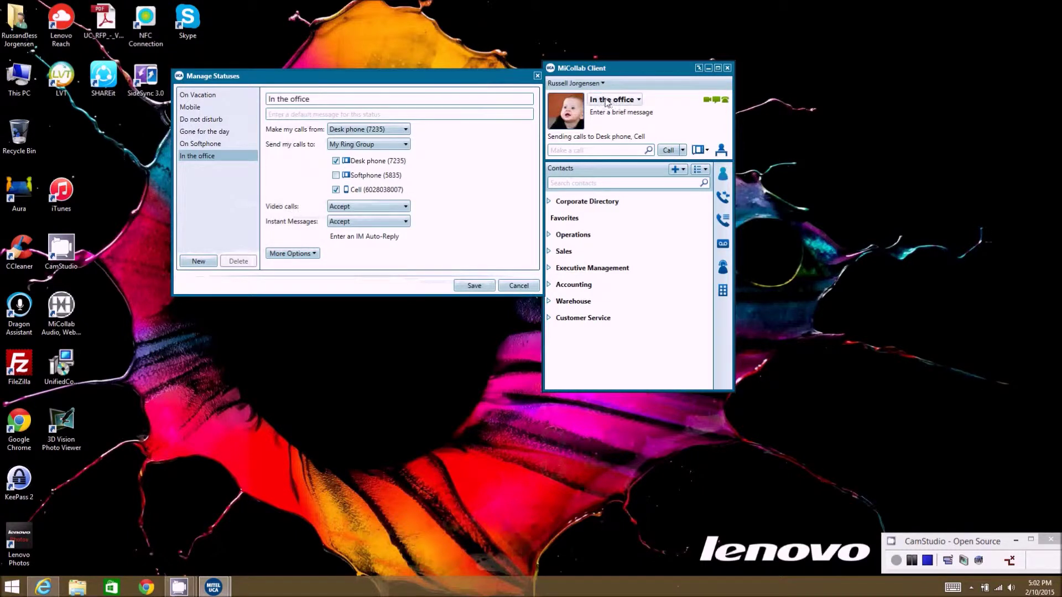
# - Compare the selectable presence statuses in the main window with the name field of the In the office status
pyautogui.click(638, 101)
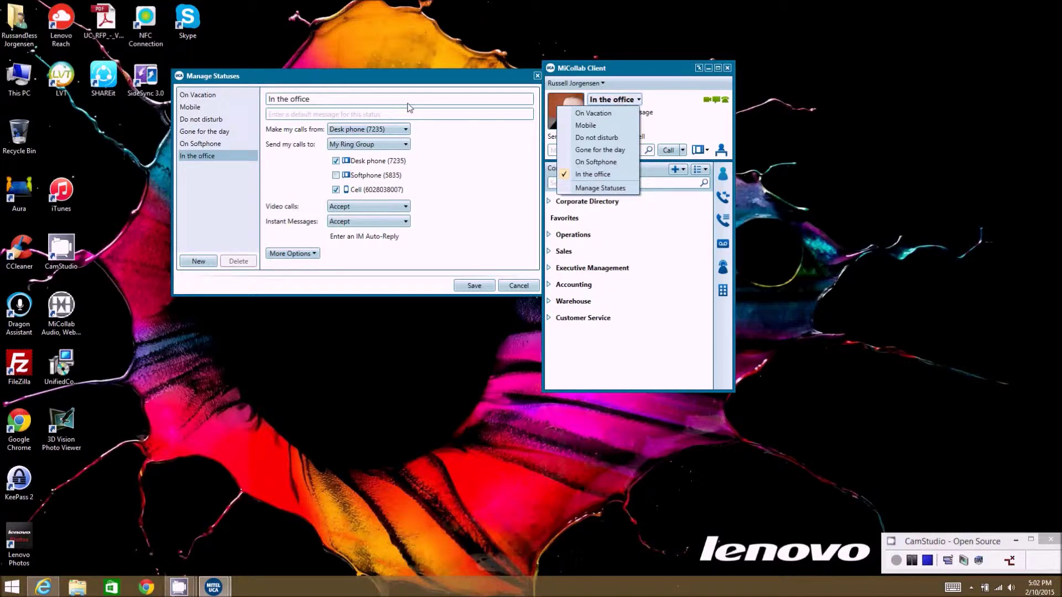
pyautogui.click(389, 101)
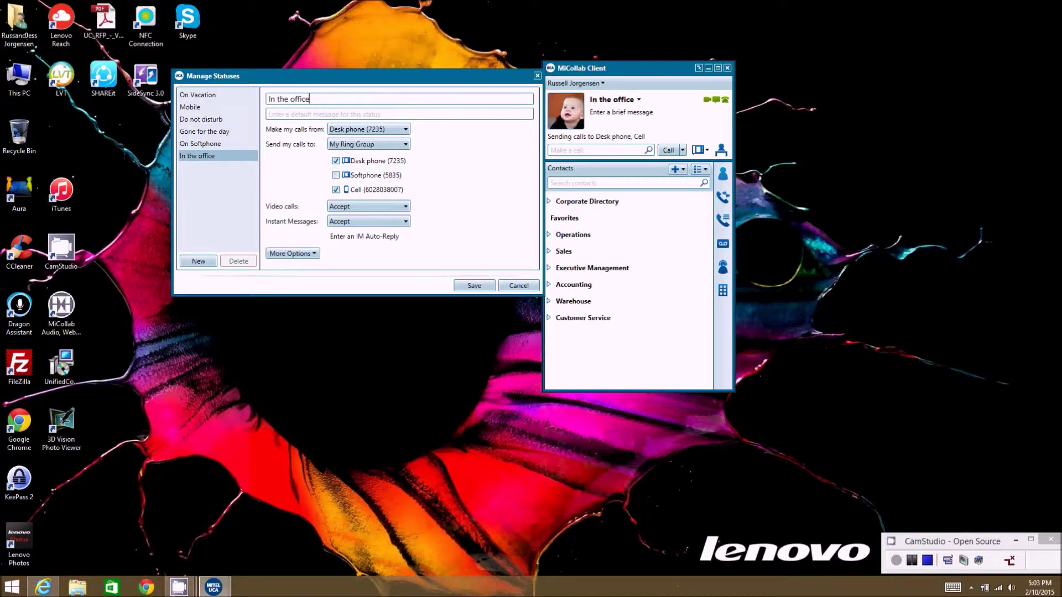
pyautogui.click(628, 101)
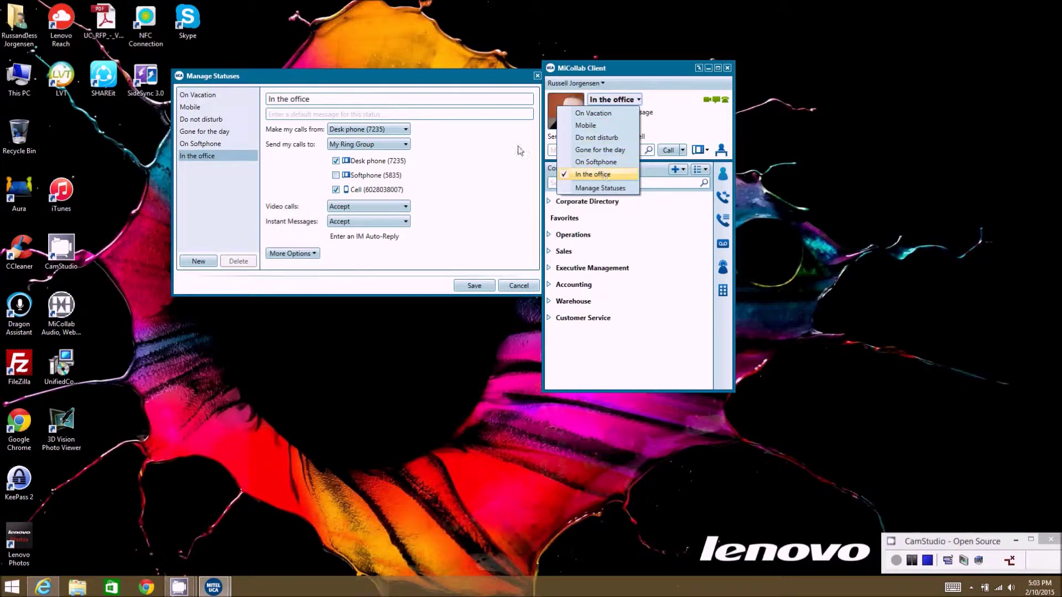
pyautogui.click(330, 100)
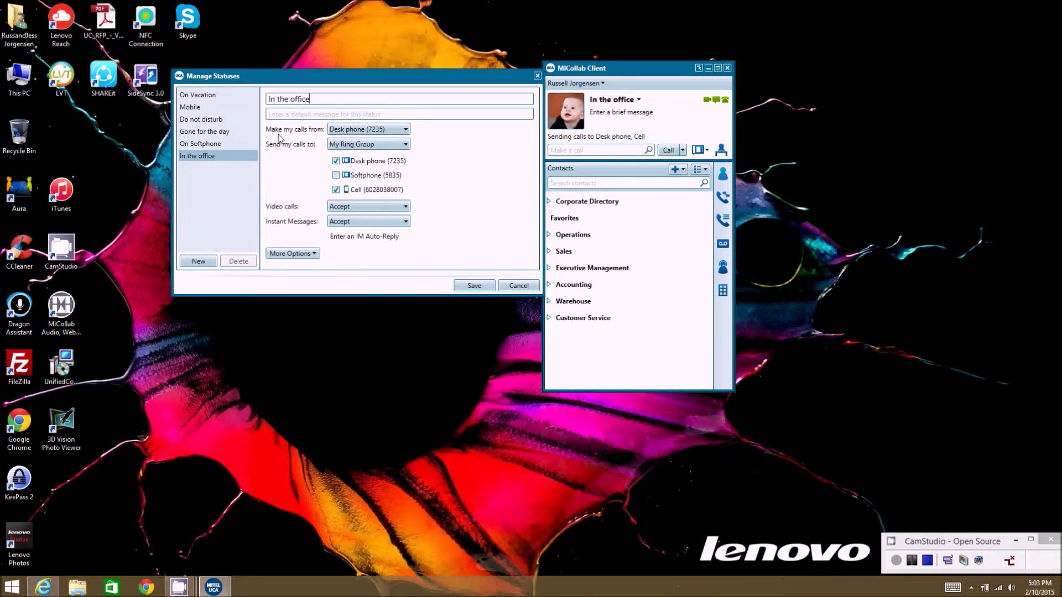
# - Examine the In the office status's choices for making calls from and sending calls to a device
pyautogui.click(406, 130)
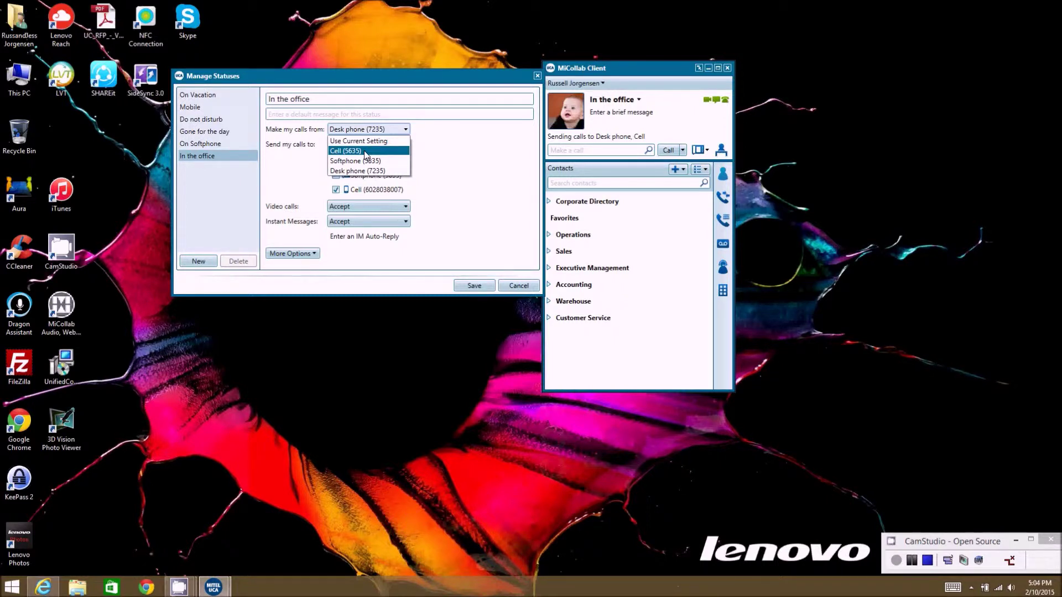
pyautogui.click(486, 181)
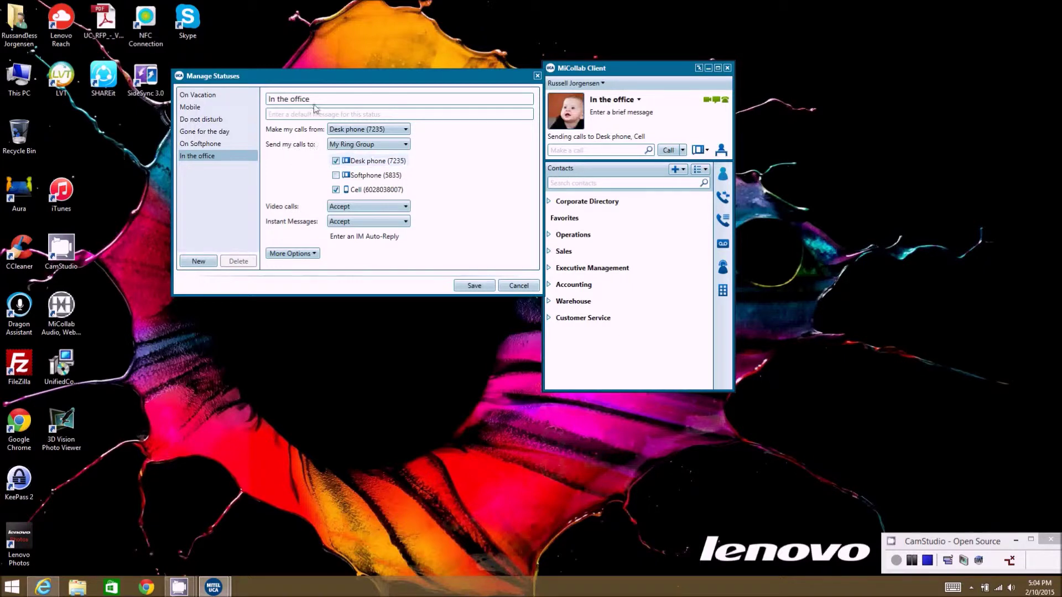
pyautogui.click(406, 145)
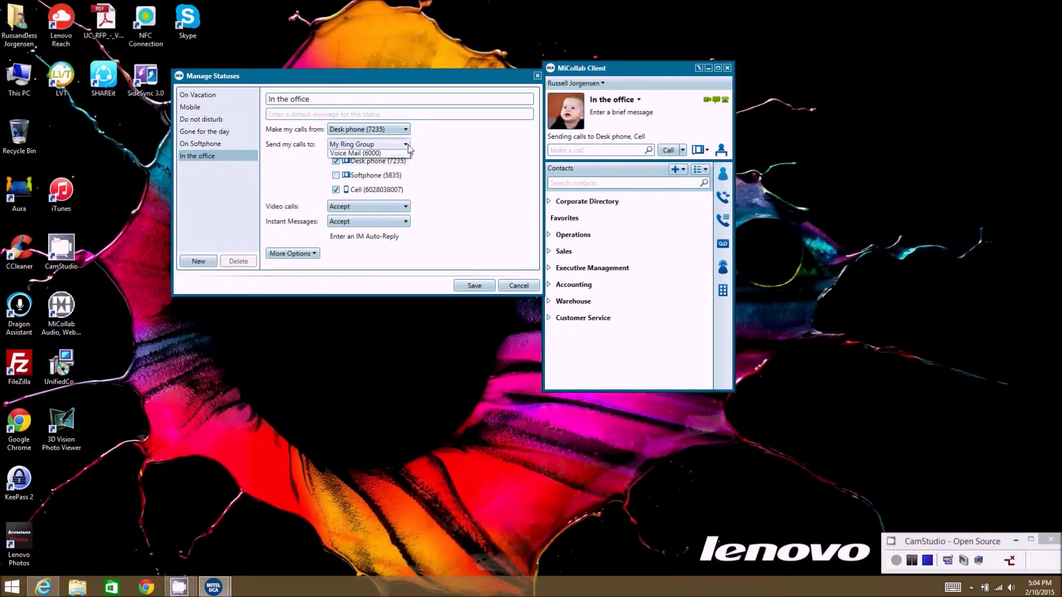
pyautogui.click(376, 155)
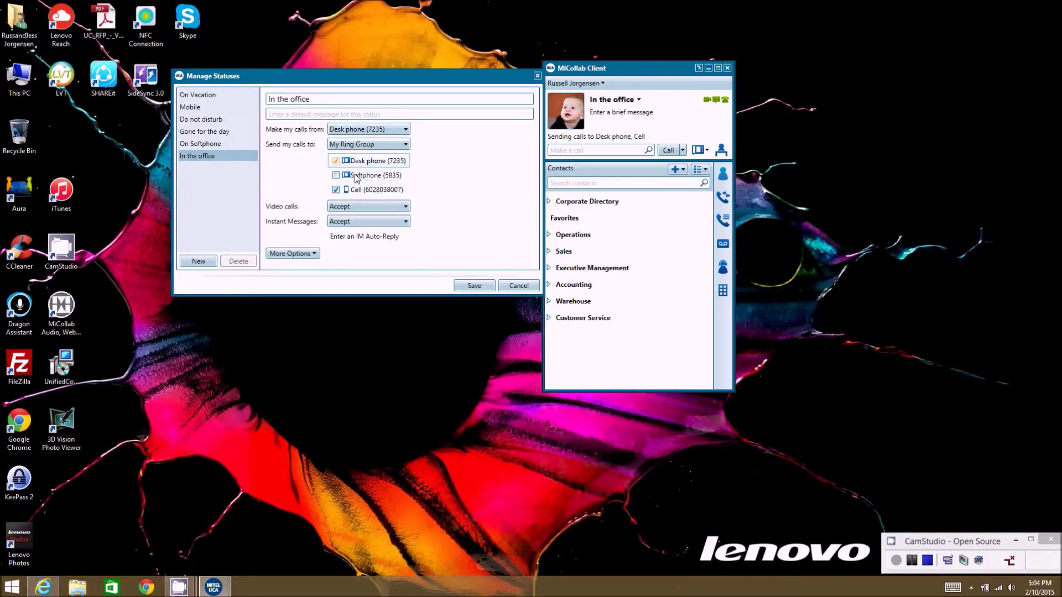
# - Try including the softphone in the In the office ring group, exclude it again, and check the video call options
pyautogui.click(336, 175)
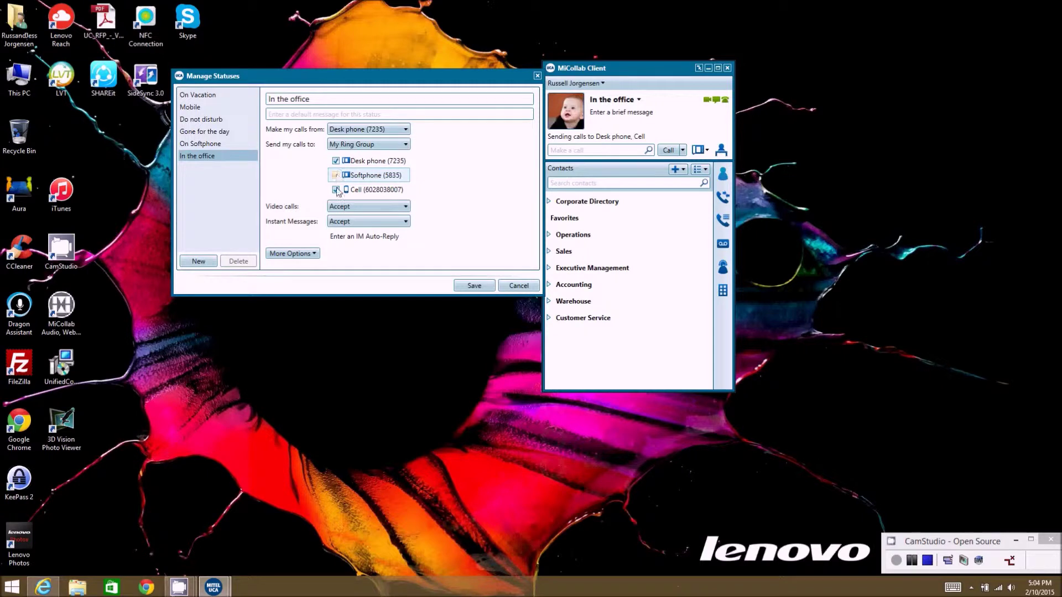
pyautogui.click(336, 176)
pyautogui.click(337, 190)
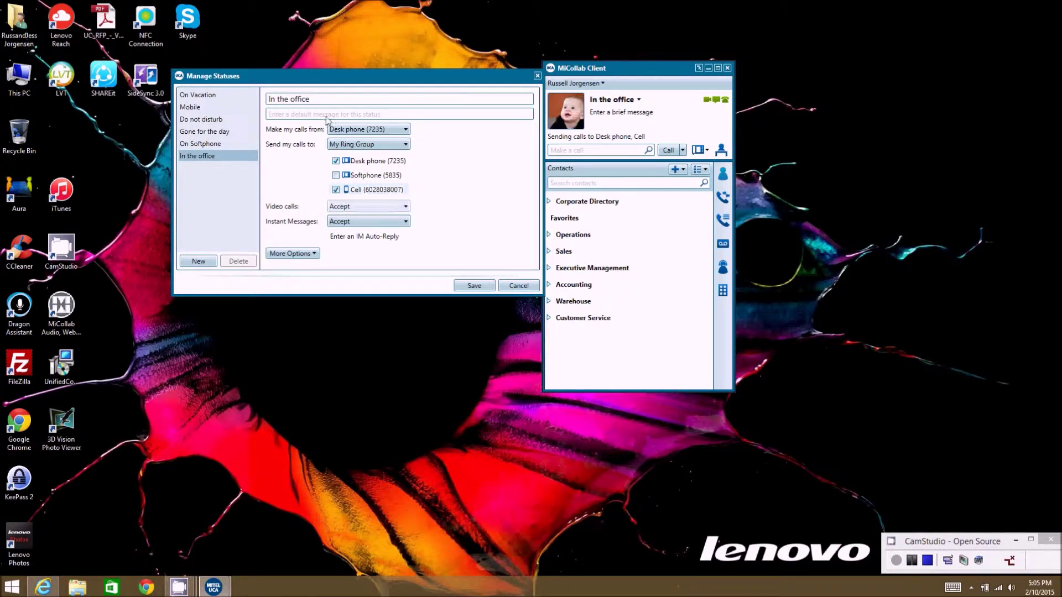
pyautogui.click(401, 207)
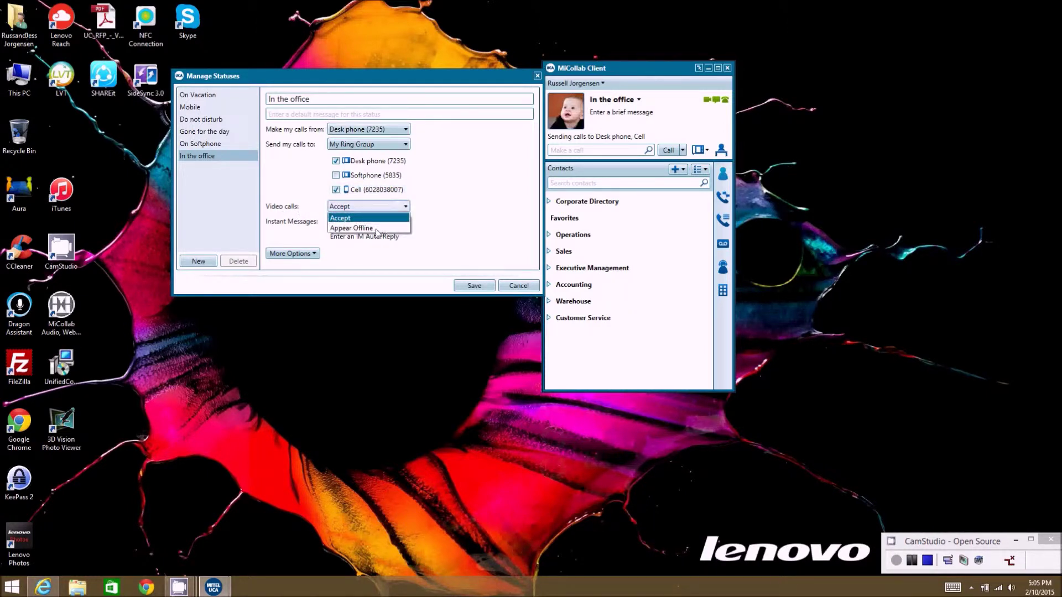
pyautogui.click(450, 220)
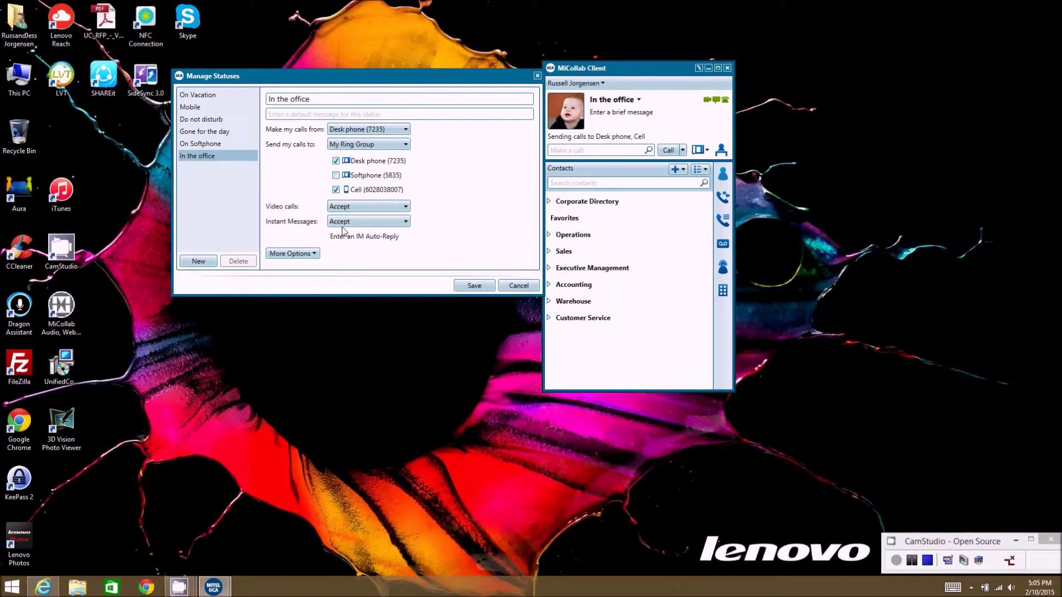
# - Start a new preferential contact rule for In the office, examine its Send to and Condition choices, and cancel the rule
pyautogui.click(309, 254)
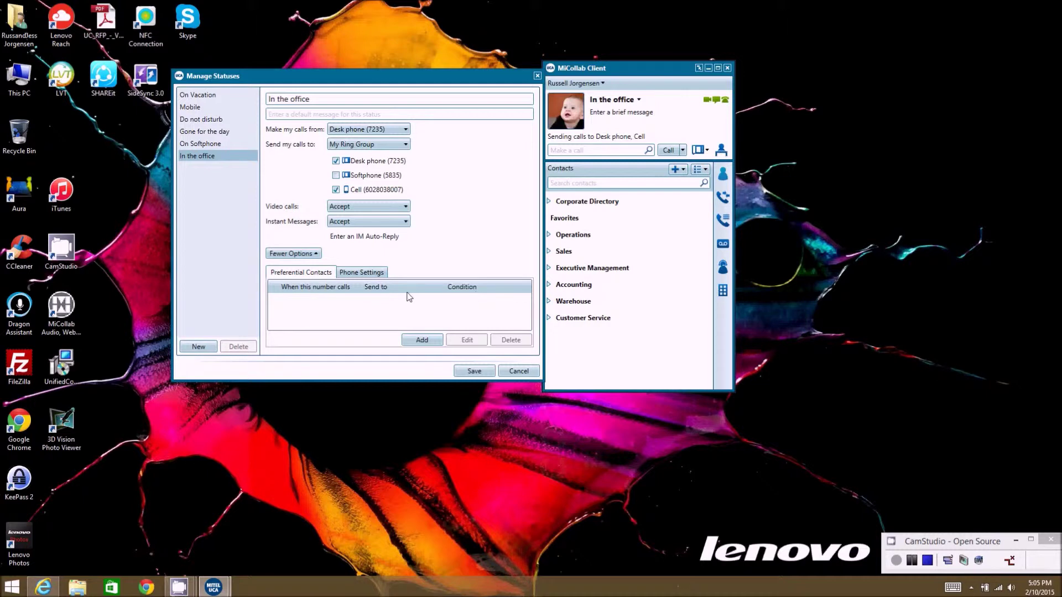
pyautogui.click(422, 340)
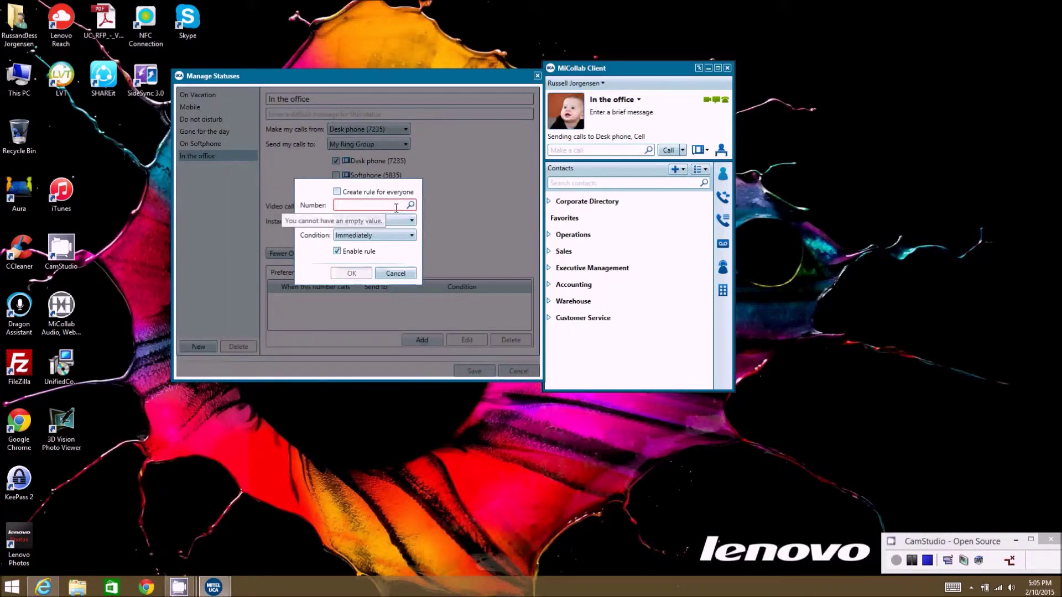
pyautogui.click(412, 220)
pyautogui.click(413, 228)
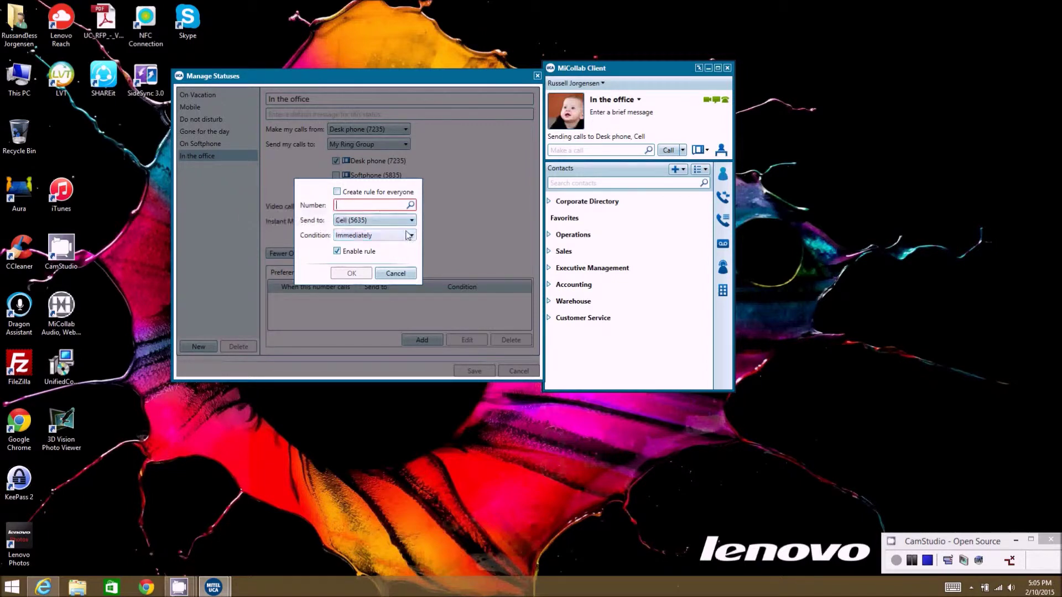
pyautogui.click(387, 220)
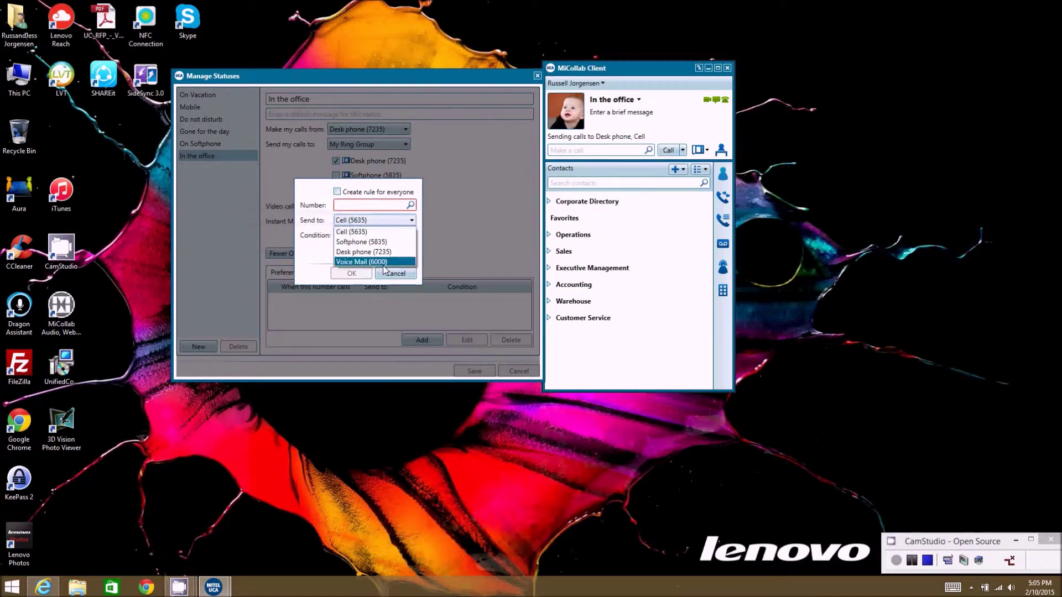
pyautogui.click(382, 219)
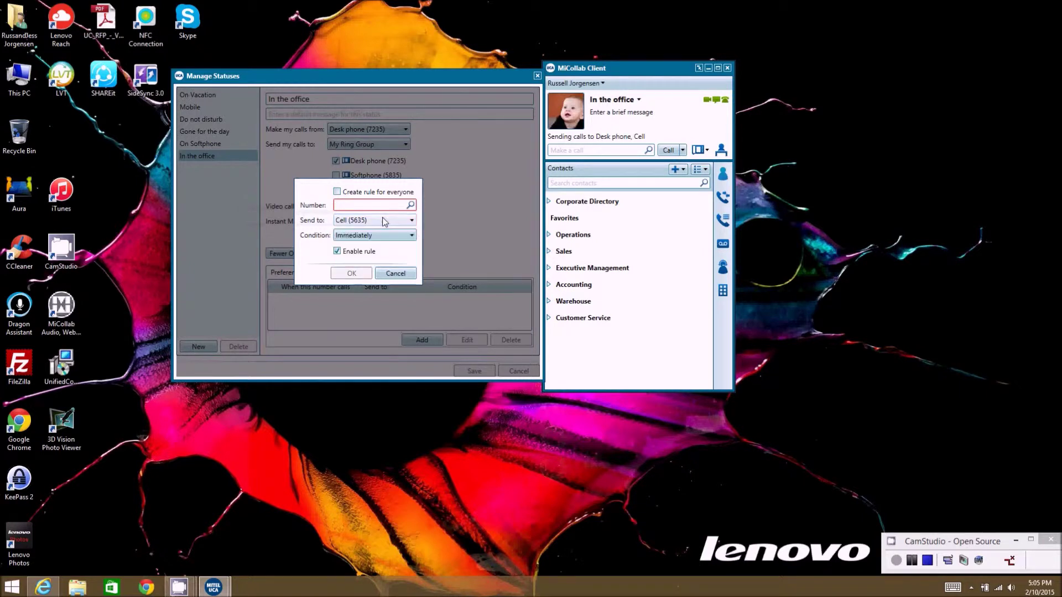
pyautogui.click(394, 235)
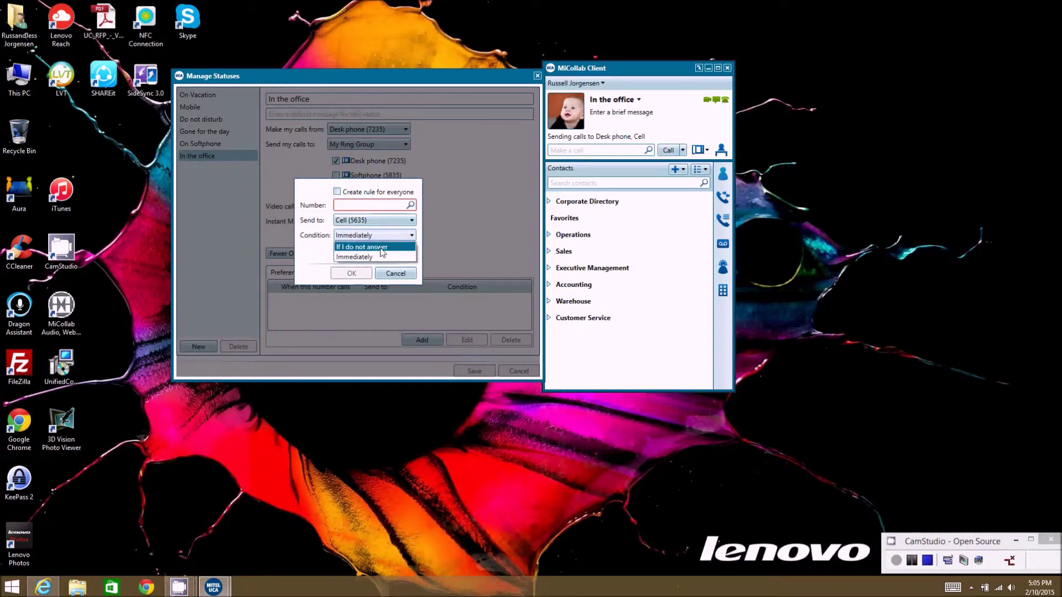
pyautogui.click(383, 188)
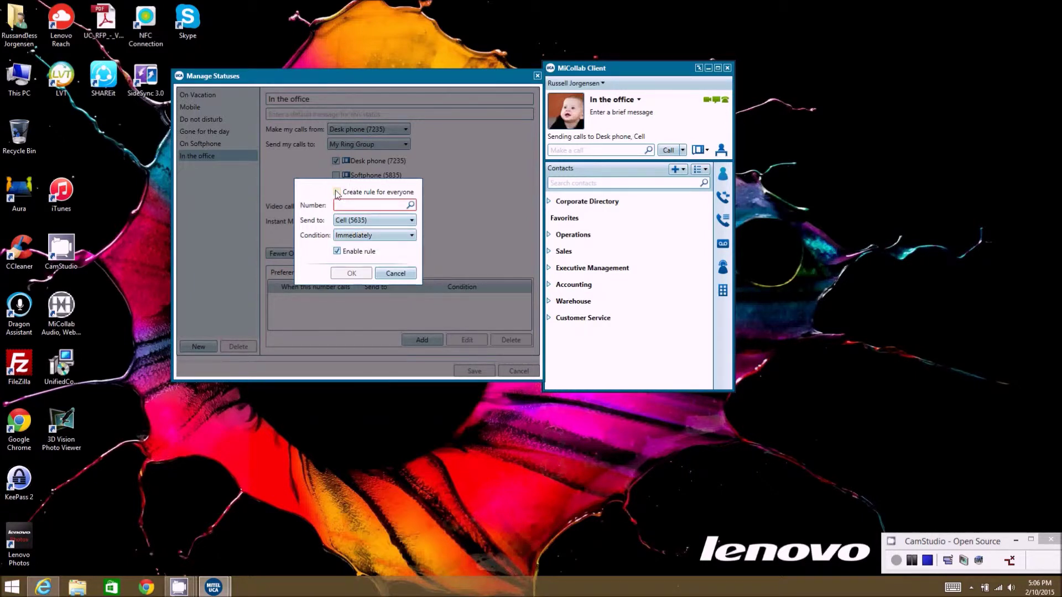
pyautogui.click(404, 274)
# - Examine the In the office phone settings, including the forwarding choices for being on the phone, and collapse the extra options
pyautogui.click(361, 273)
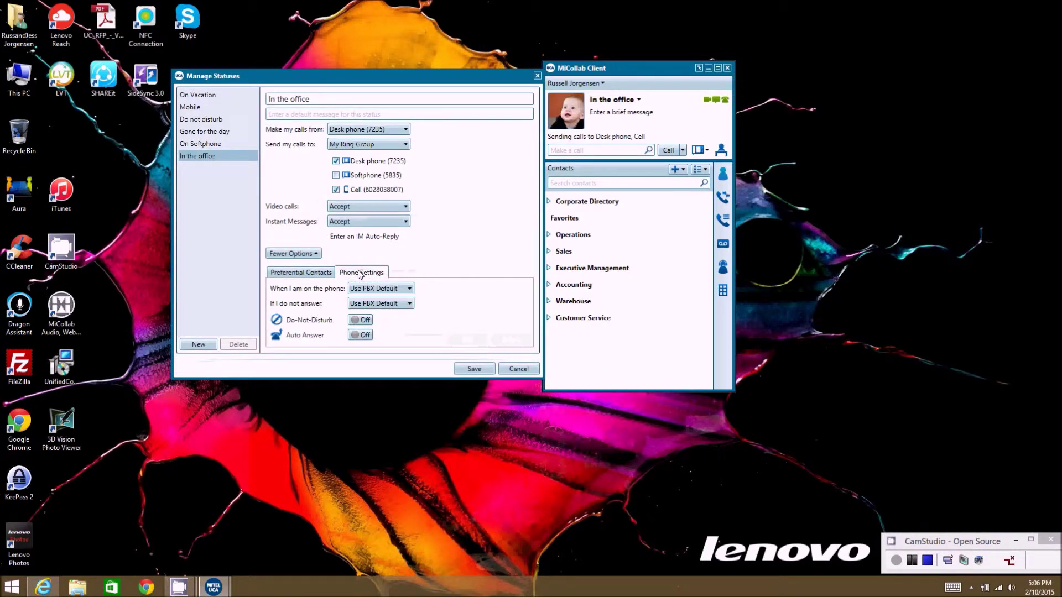
pyautogui.click(408, 289)
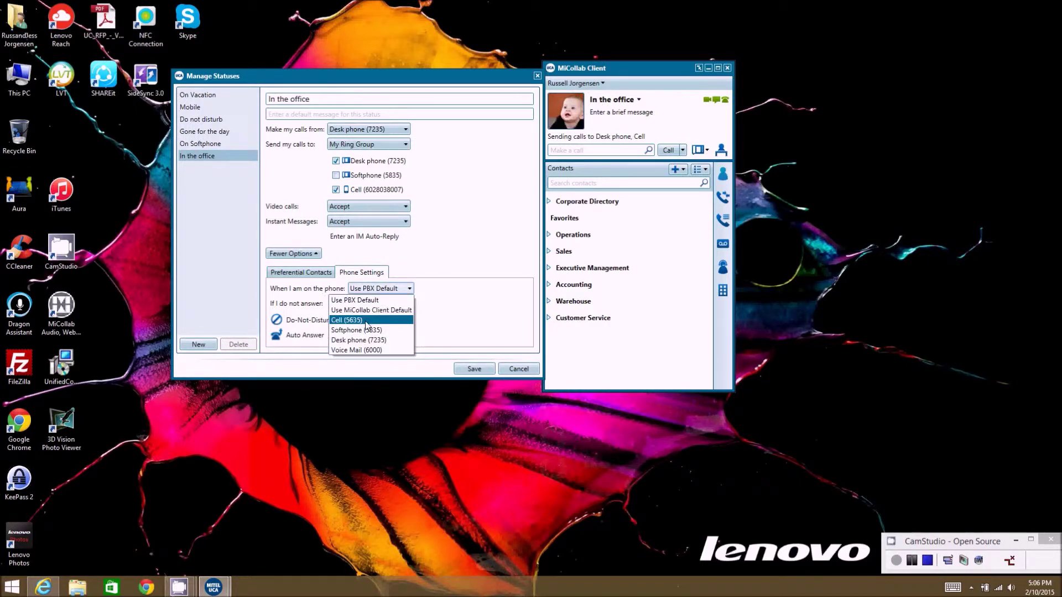
pyautogui.click(459, 315)
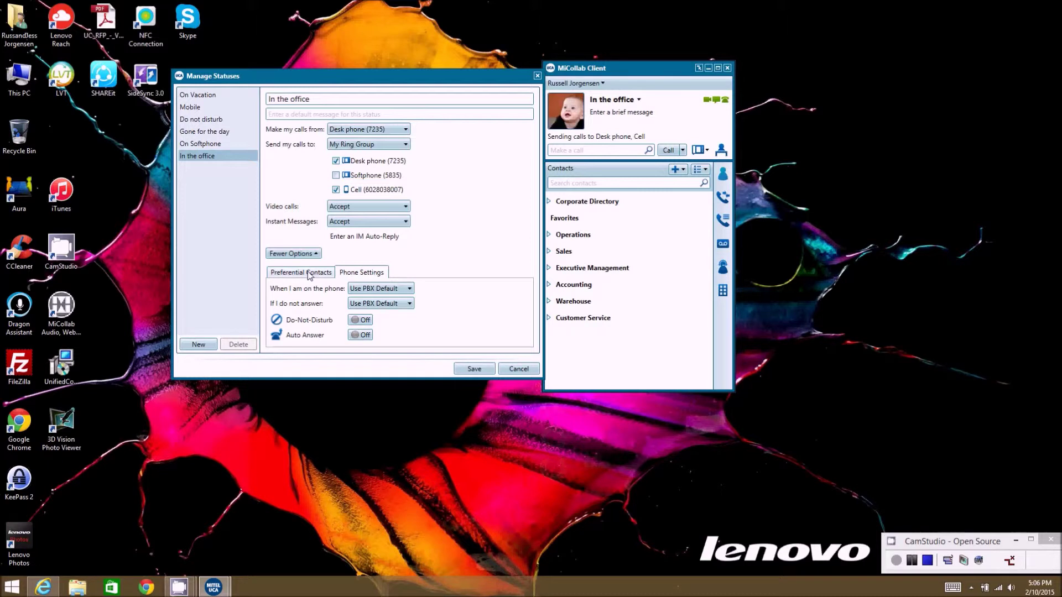
pyautogui.click(311, 253)
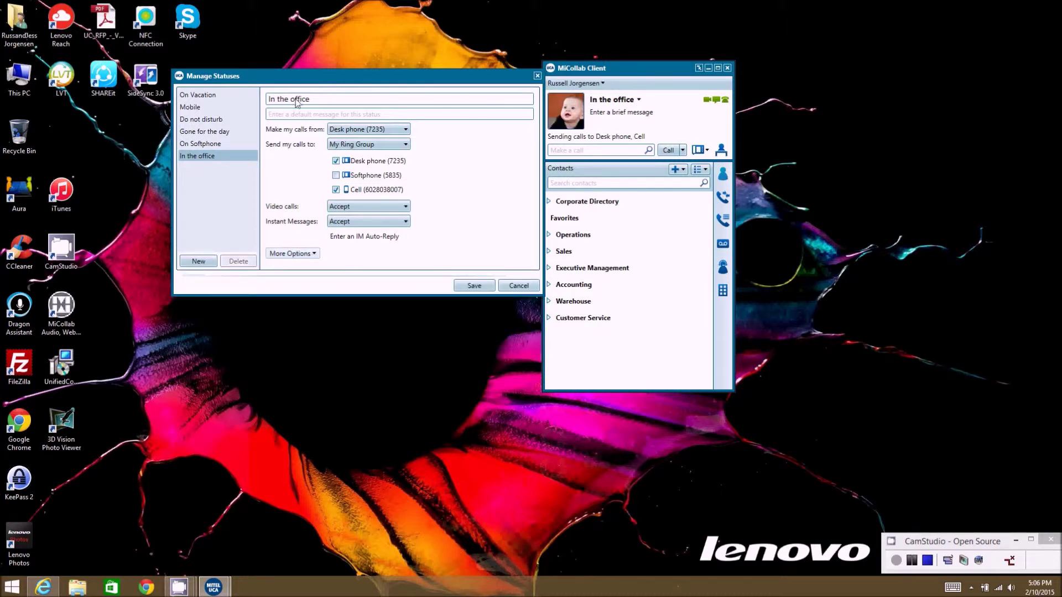
# - Review the call, video and messaging settings of the On Vacation and Mobile statuses, ending on On Vacation
pyautogui.click(203, 96)
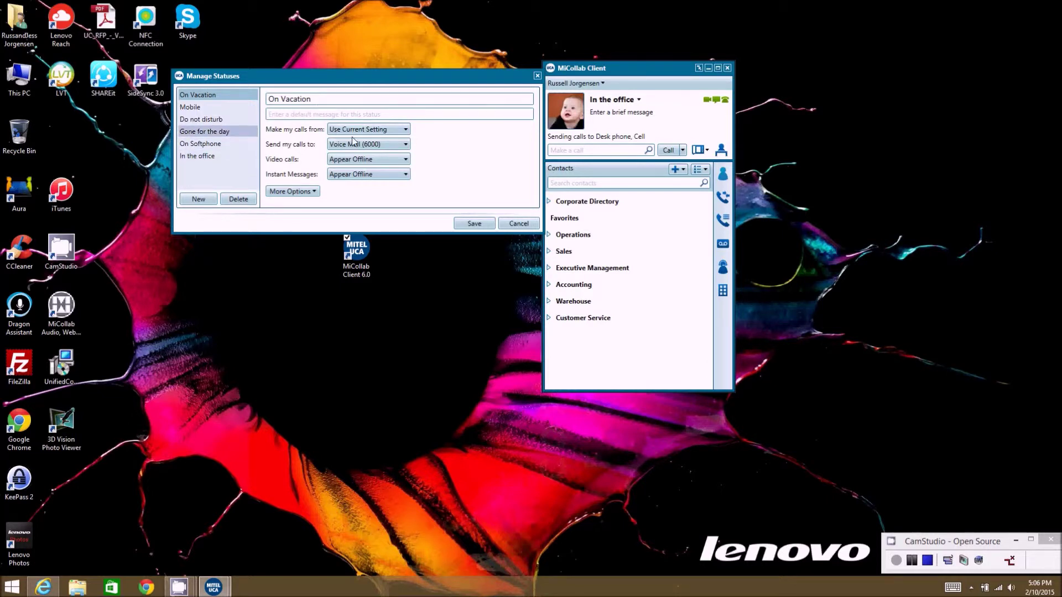
pyautogui.click(190, 107)
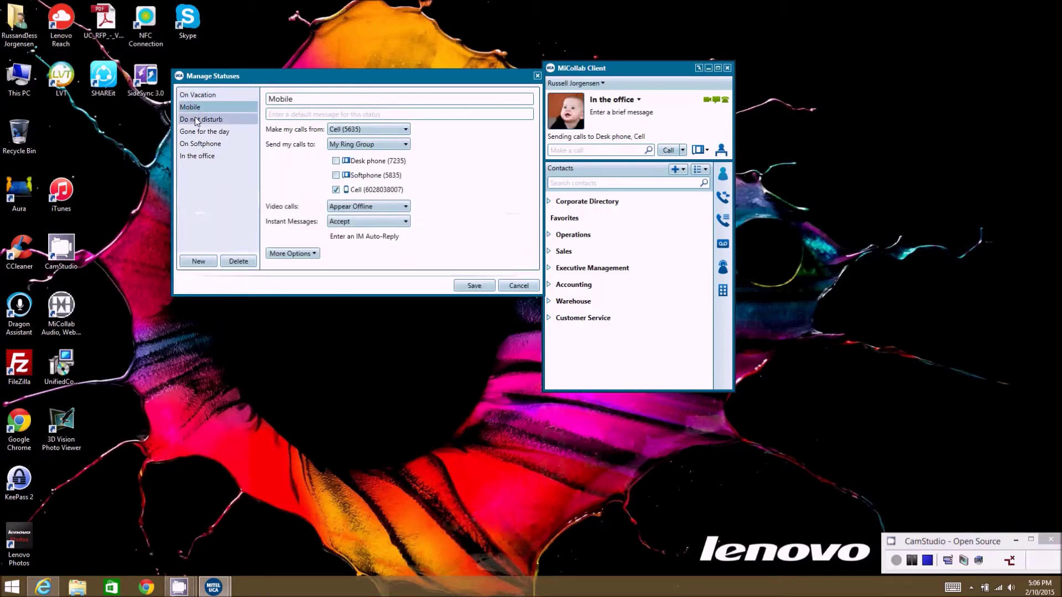
pyautogui.click(200, 95)
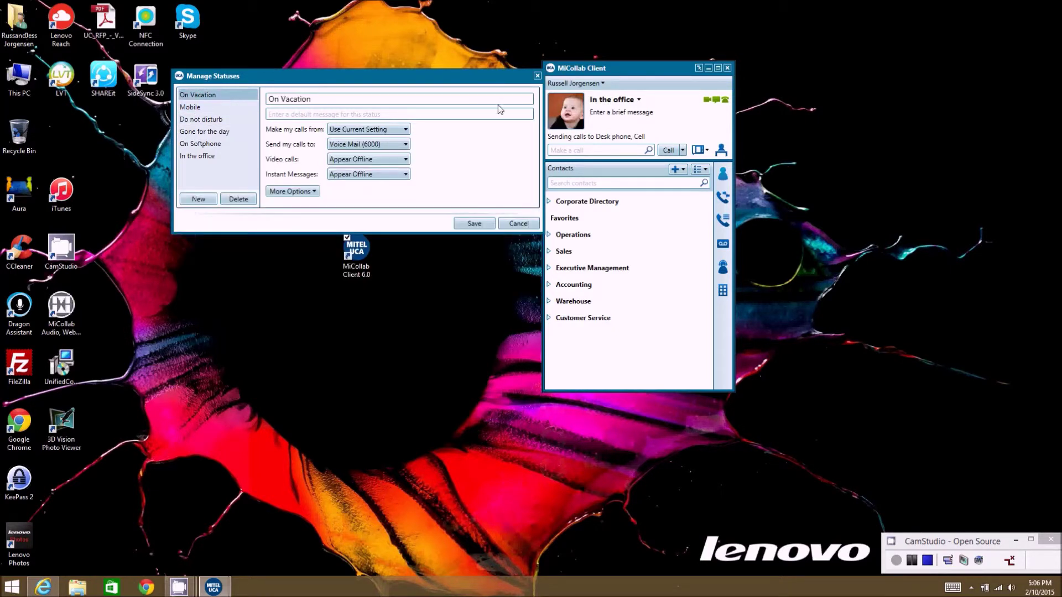
# - Switch the current presence to On Vacation and save the status manager's settings
pyautogui.click(616, 101)
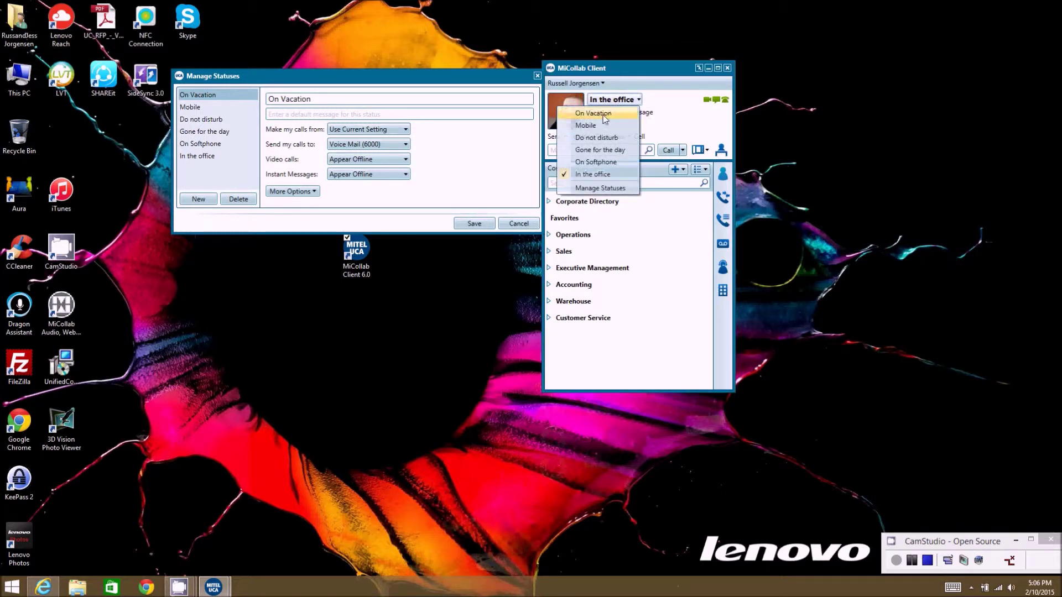
pyautogui.click(604, 116)
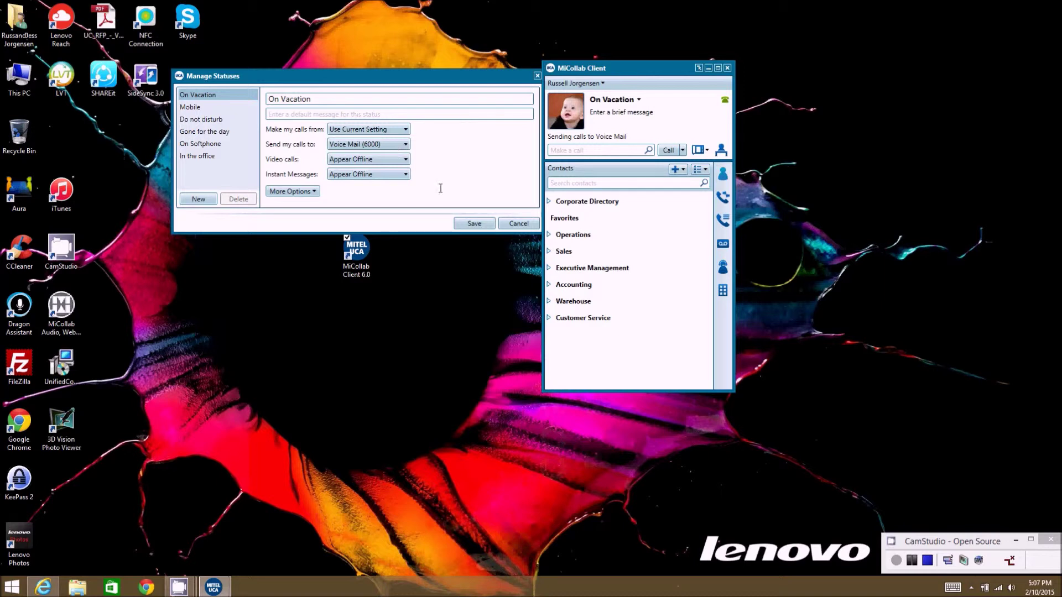
pyautogui.click(472, 224)
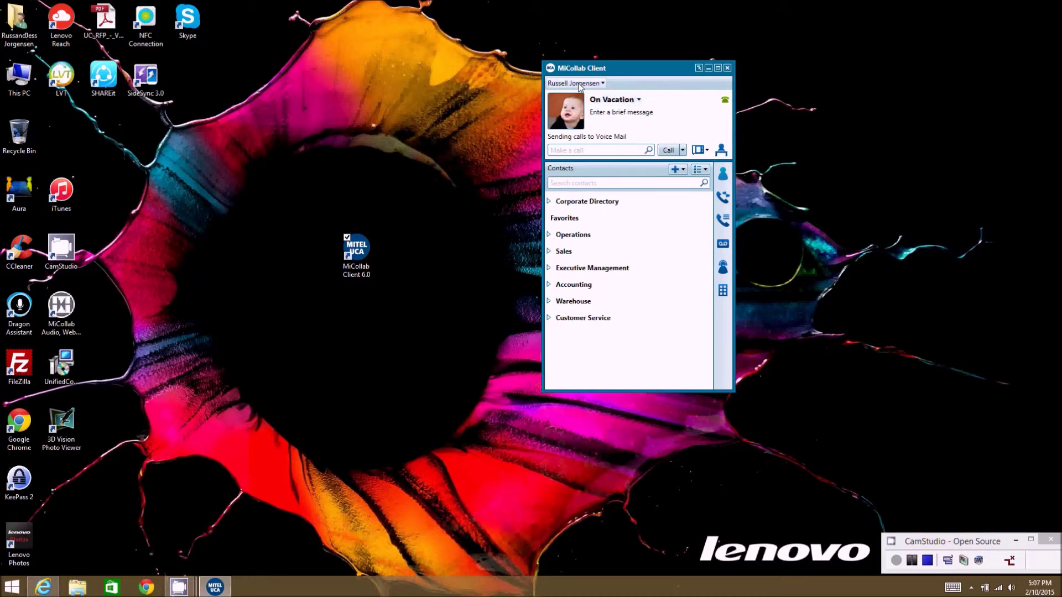
# - Set the current presence status back to In the office
pyautogui.click(635, 101)
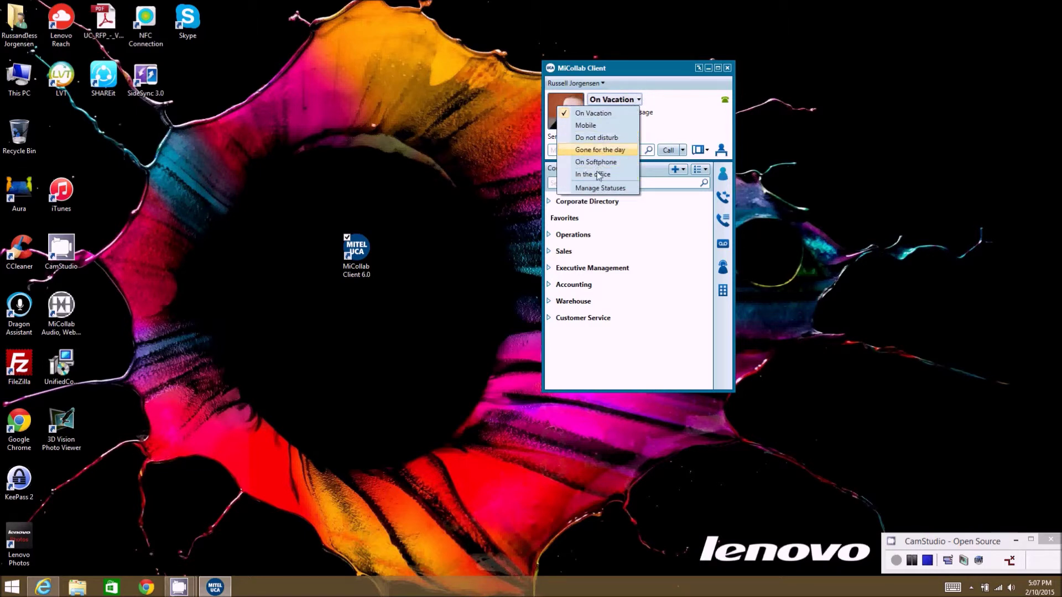
pyautogui.click(600, 174)
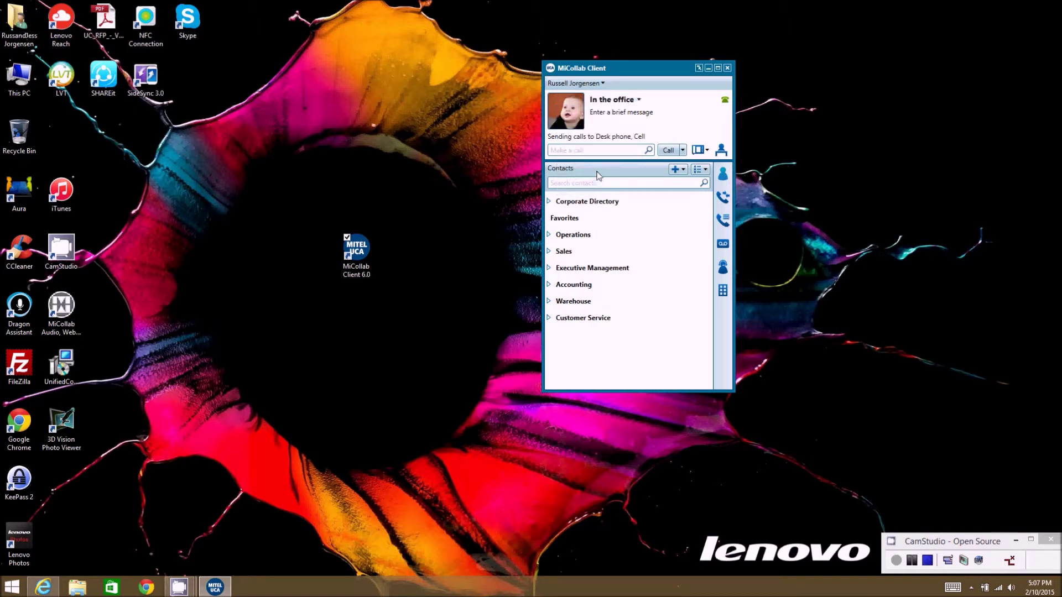
# - Look at where status management can be reached, reopen the status manager from the presence list, and cancel out of it
pyautogui.click(578, 83)
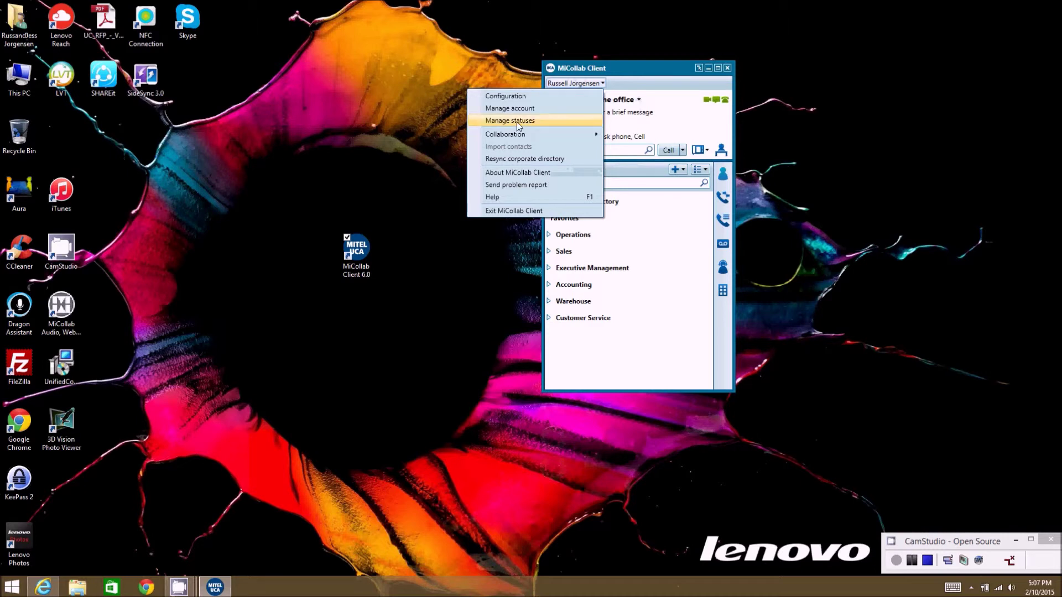
pyautogui.click(671, 108)
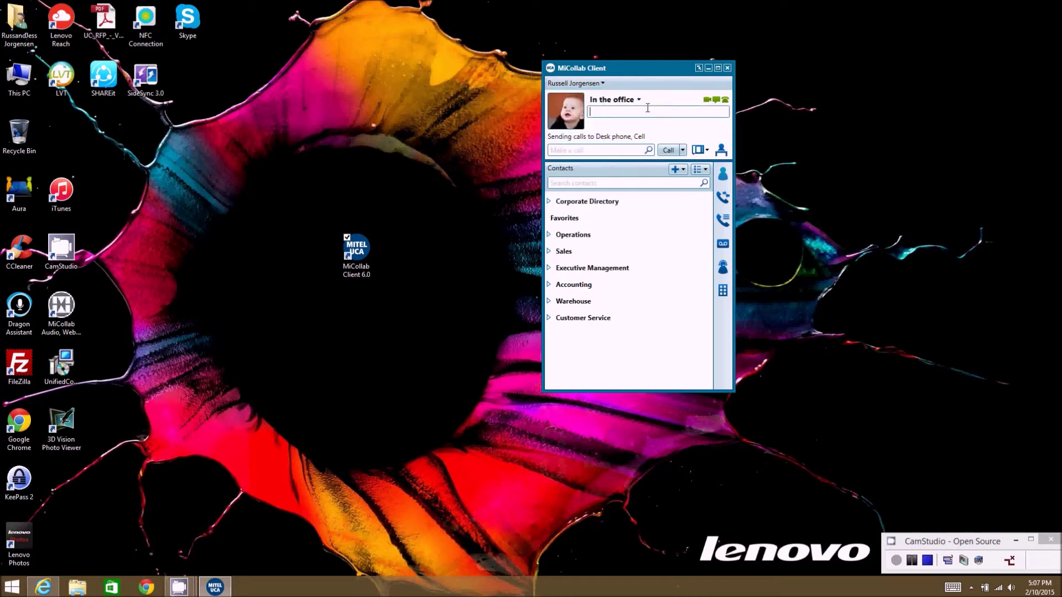
pyautogui.click(630, 100)
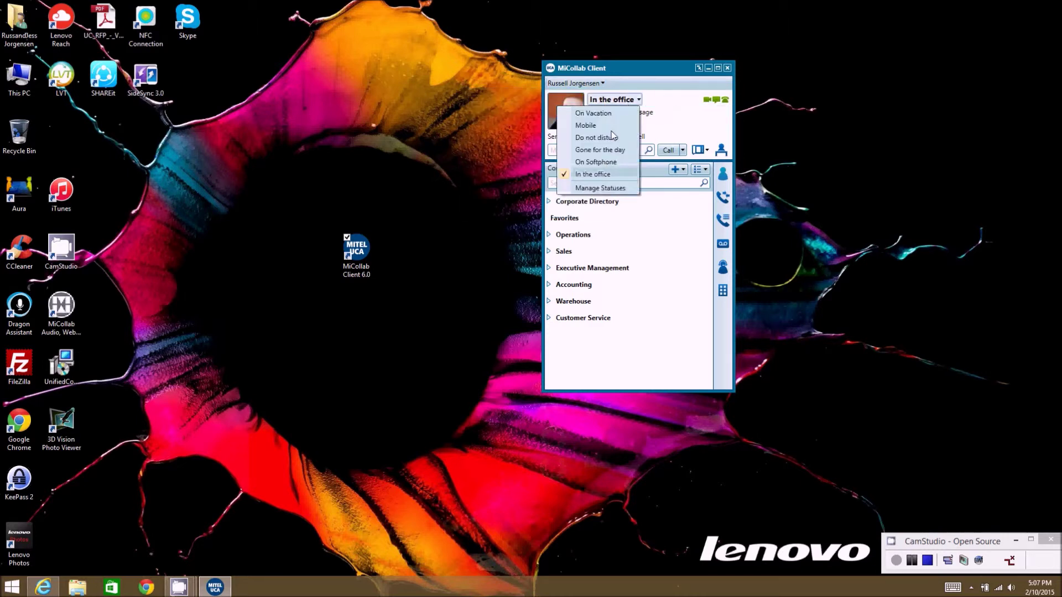
pyautogui.click(596, 189)
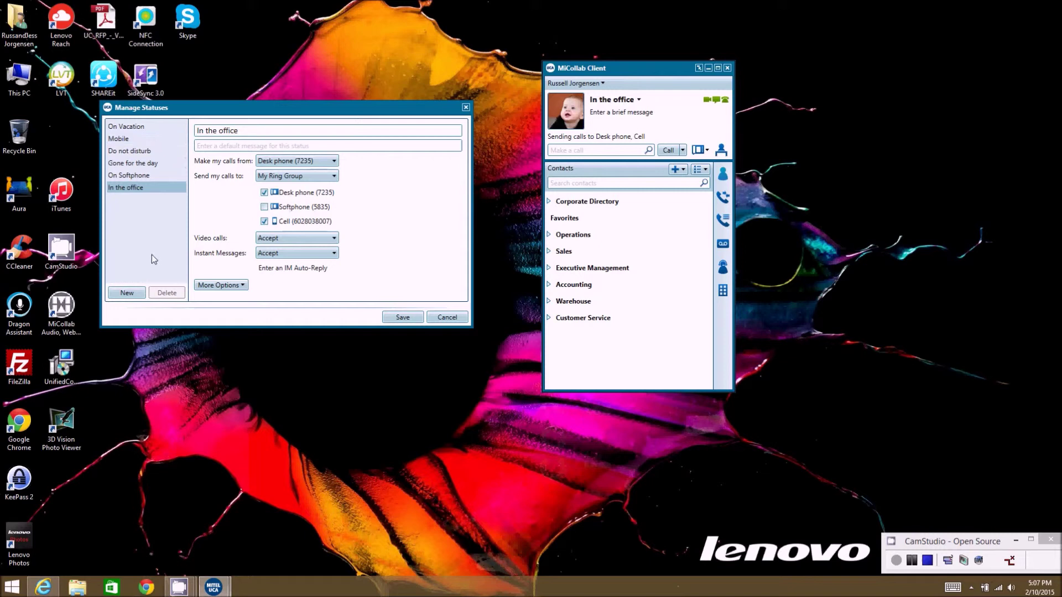
pyautogui.click(452, 318)
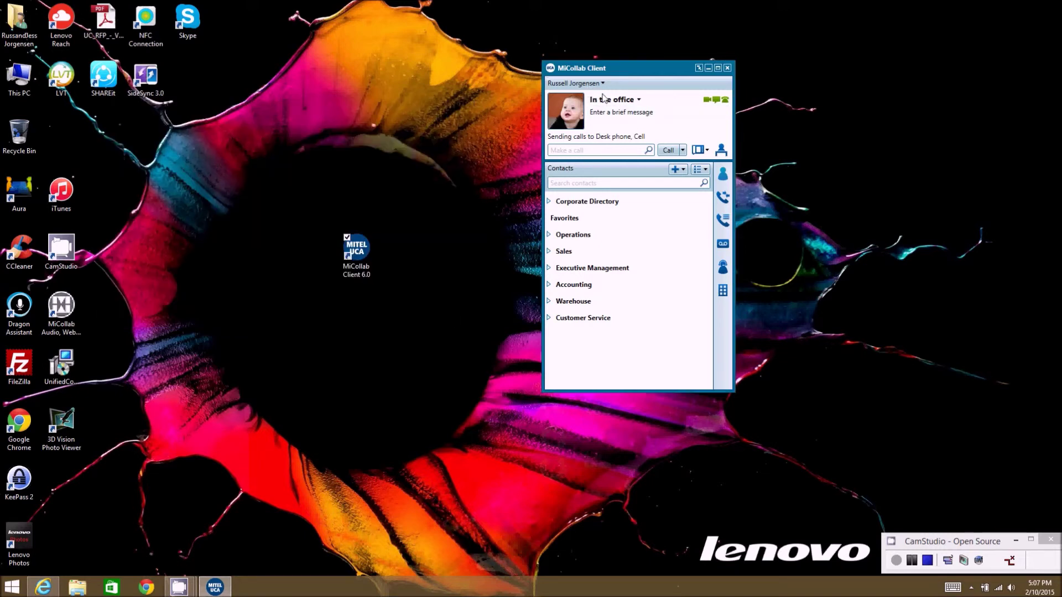